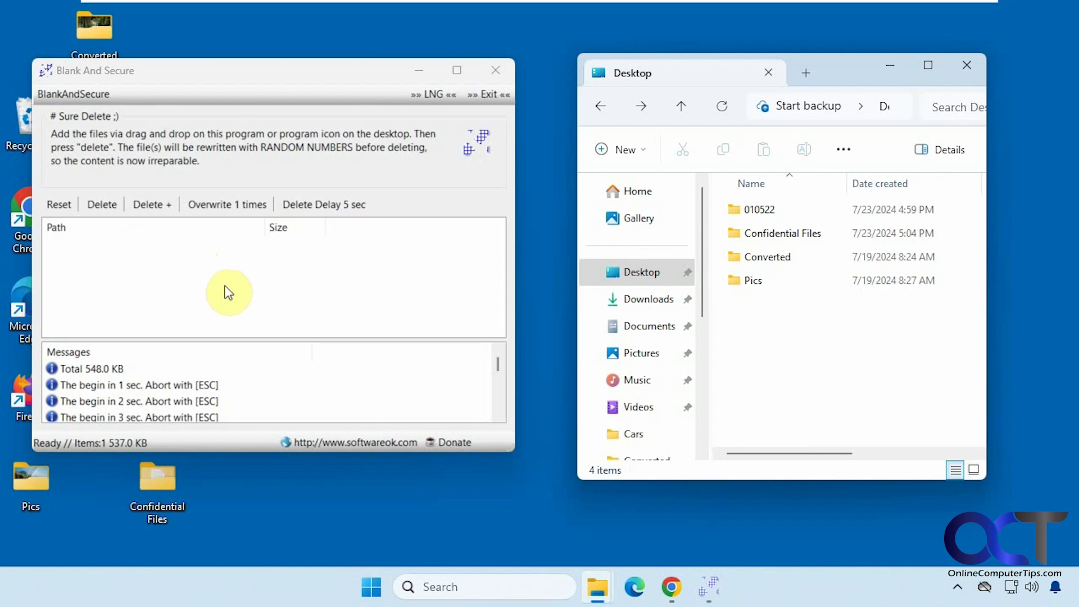
Add Initial Disclosures.pdf to the list and review the Delete +, Overwrite and Delay options.
{"action": "double_click", "coordinate": [784, 237]}
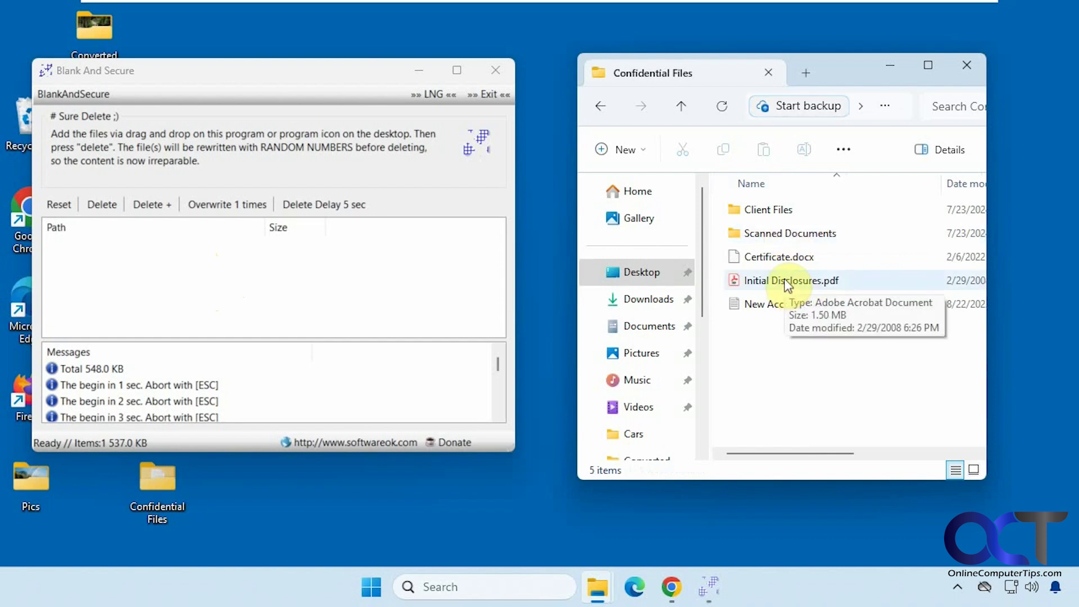
{"action": "left_click_drag", "start_coordinate": [787, 287], "coordinate": [197, 291]}
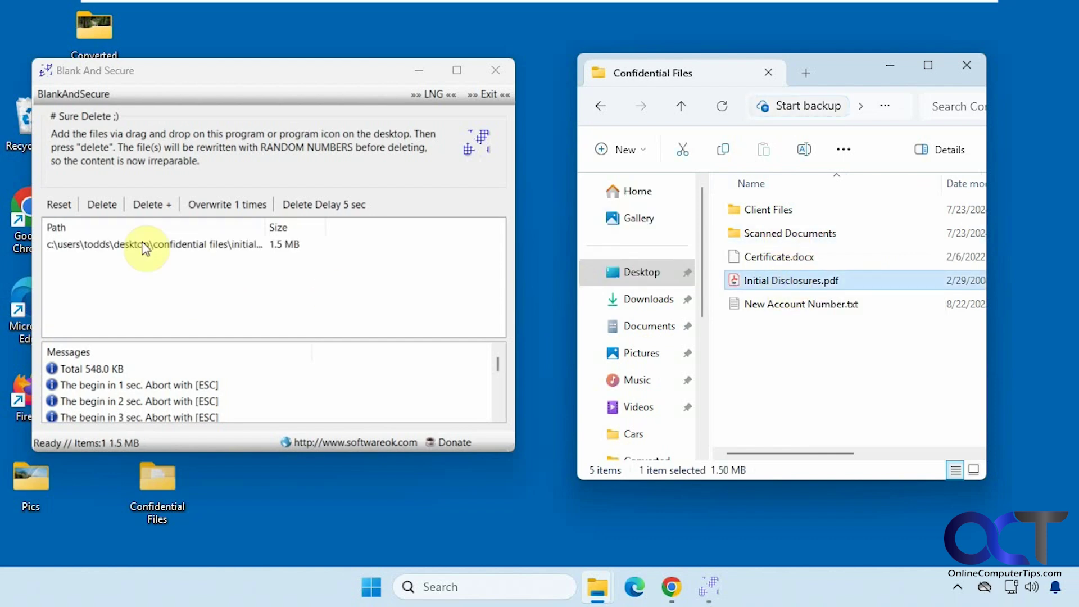
{"action": "left_click", "coordinate": [163, 205]}
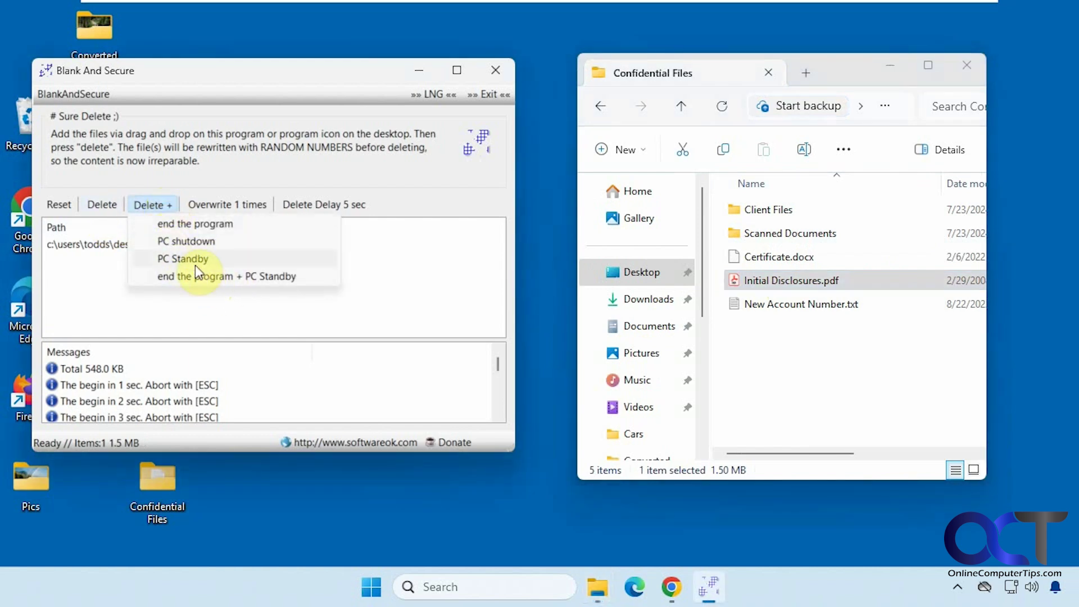
{"action": "left_click", "coordinate": [200, 312]}
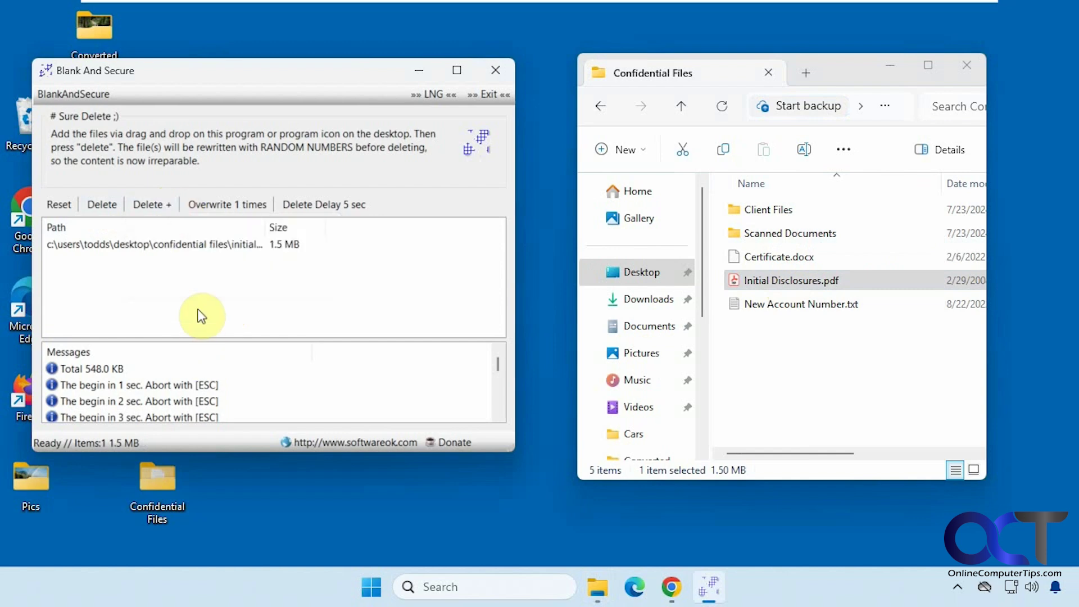
{"action": "left_click", "coordinate": [237, 201]}
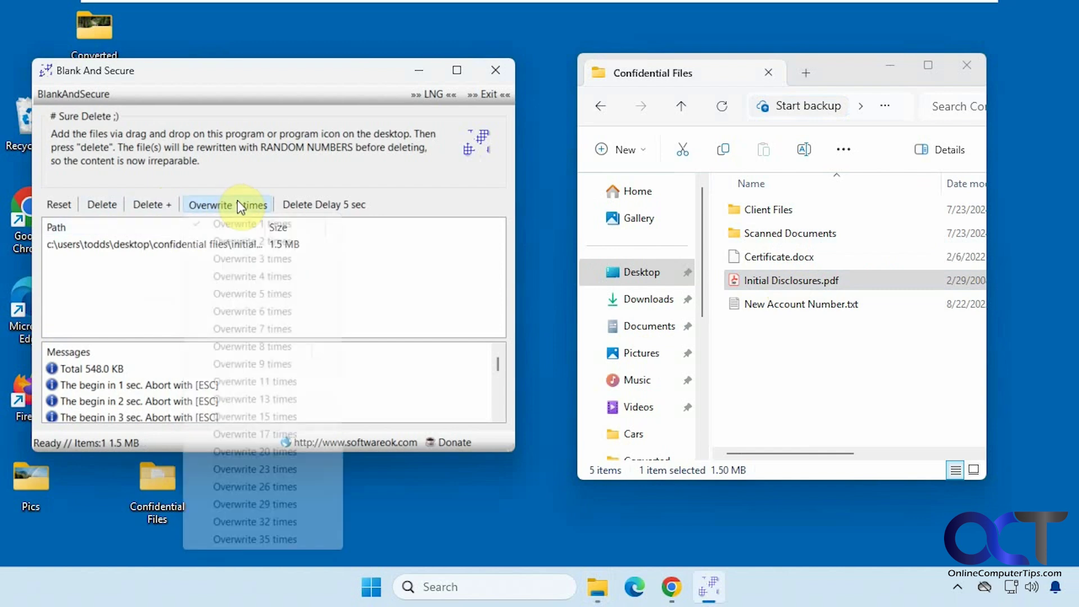
{"action": "left_click", "coordinate": [317, 204]}
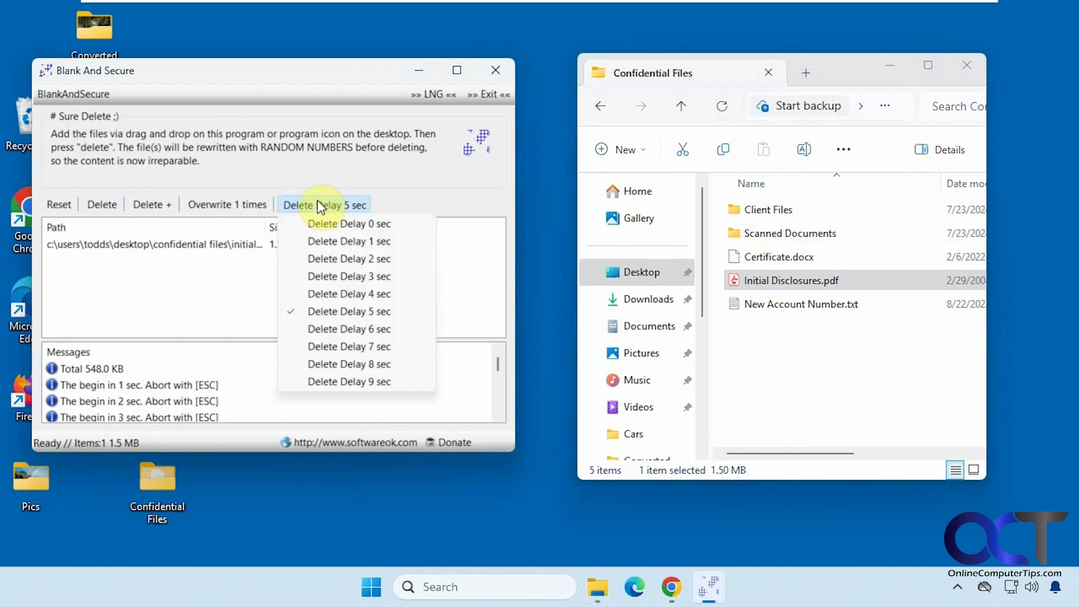
{"action": "left_click", "coordinate": [196, 288]}
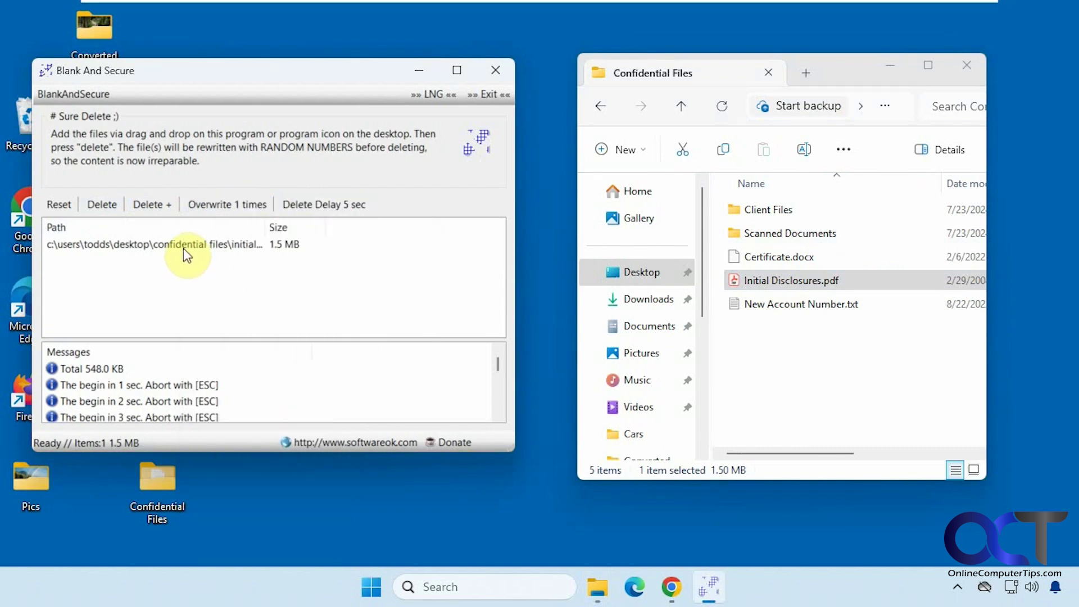
Add New Account Number.txt, set three overwrite passes, and securely delete both files.
{"action": "left_click_drag", "start_coordinate": [784, 304], "coordinate": [237, 306]}
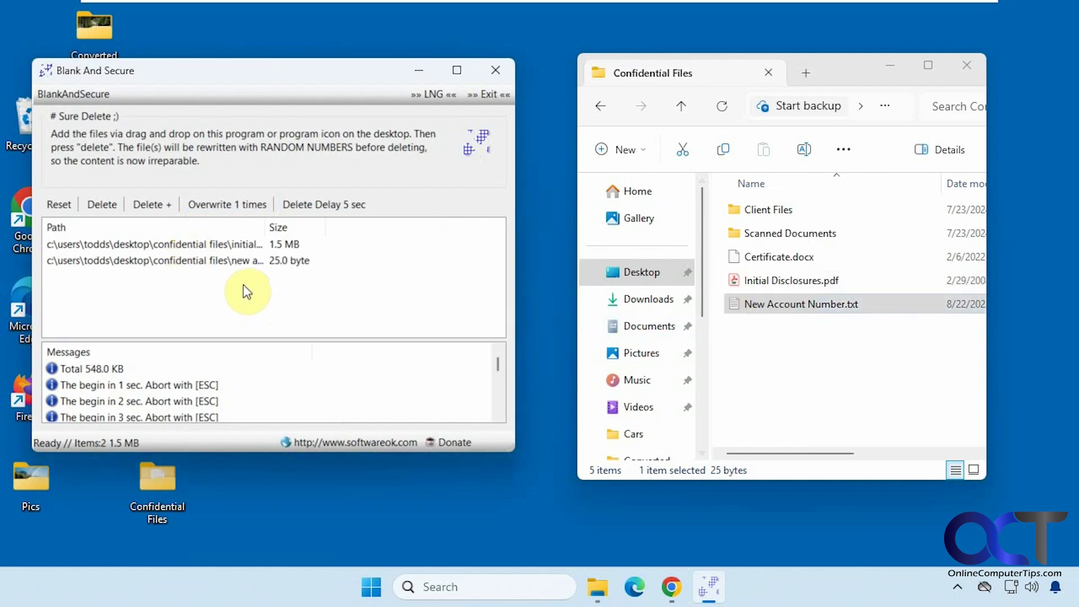
{"action": "left_click", "coordinate": [242, 206]}
{"action": "left_click", "coordinate": [249, 261]}
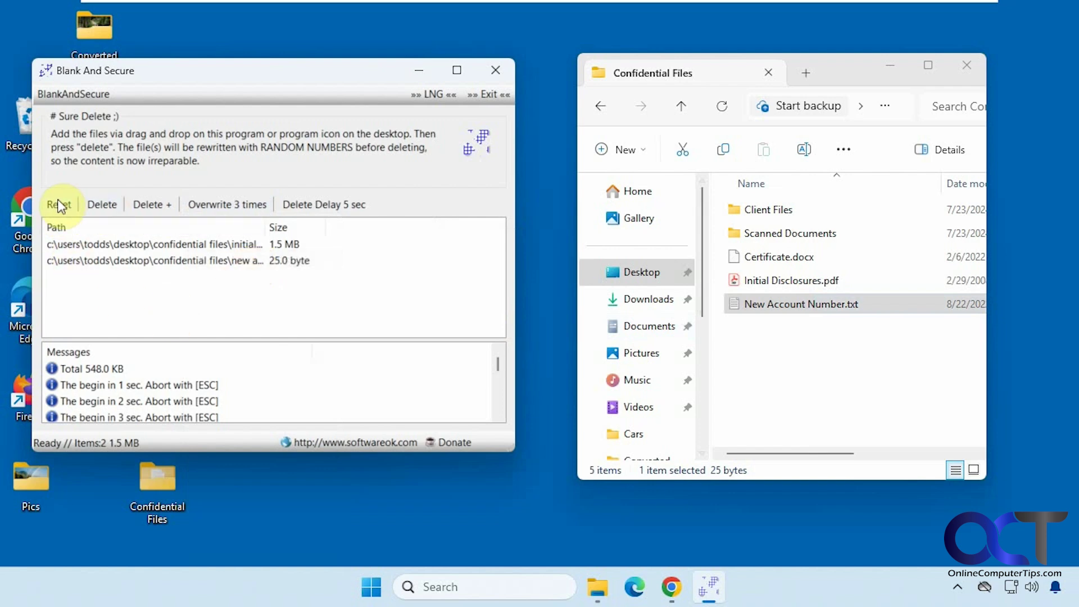
{"action": "left_click", "coordinate": [102, 208]}
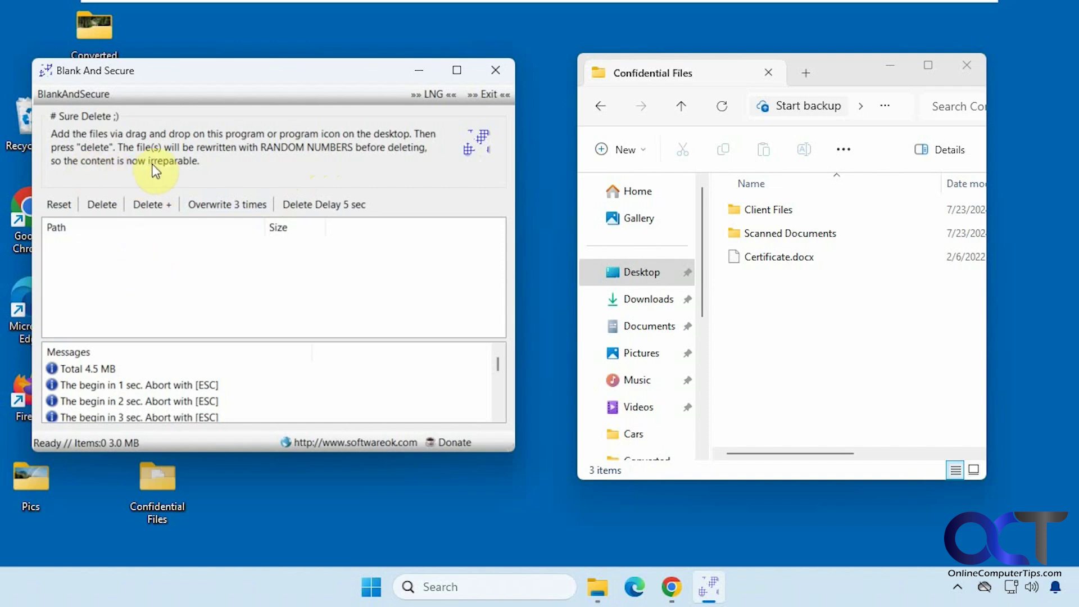
Peek inside Client Files, then add the Client Files folder to the deletion list.
{"action": "left_click", "coordinate": [742, 212]}
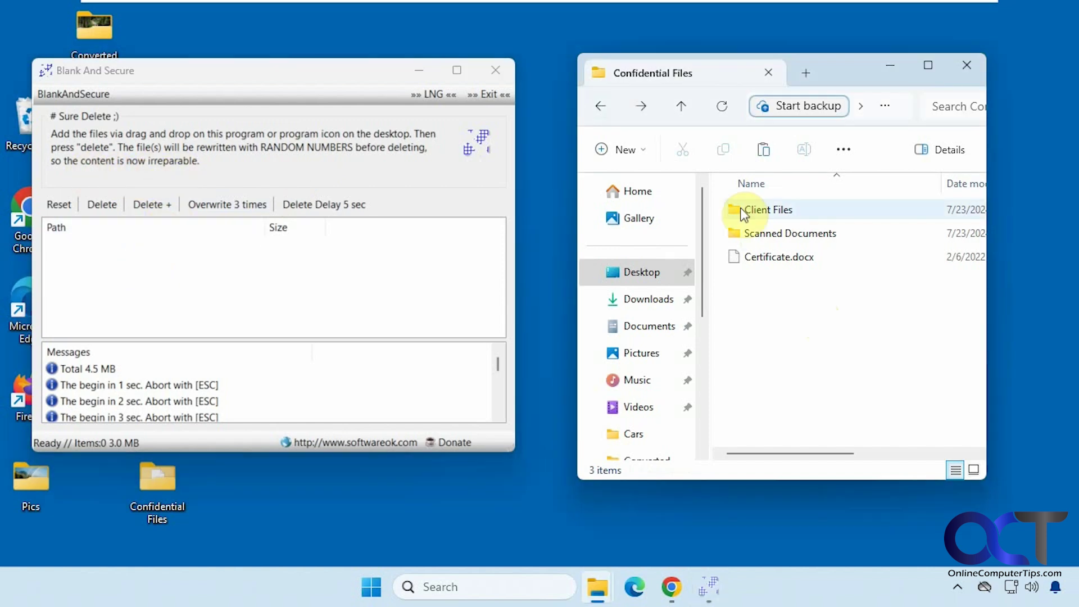
{"action": "double_click", "coordinate": [742, 212]}
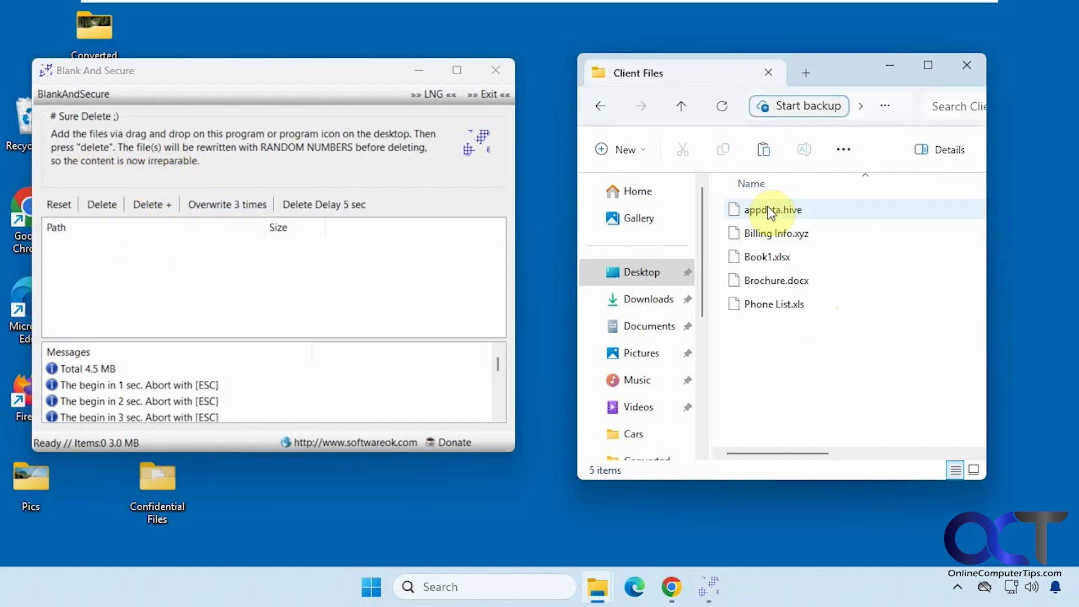
{"action": "left_click", "coordinate": [600, 105]}
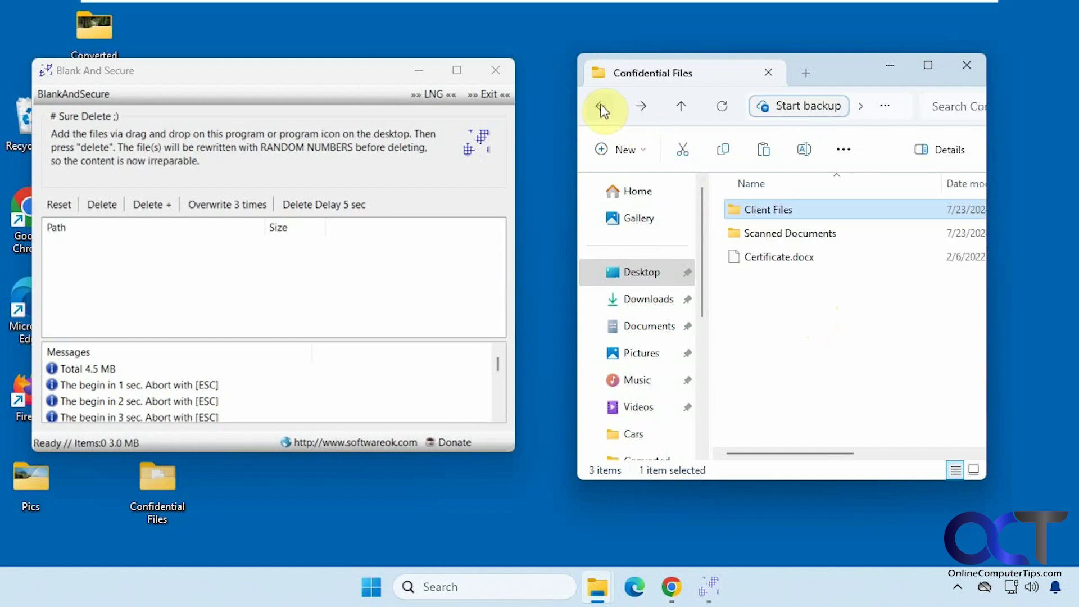
{"action": "left_click_drag", "start_coordinate": [776, 215], "coordinate": [232, 288]}
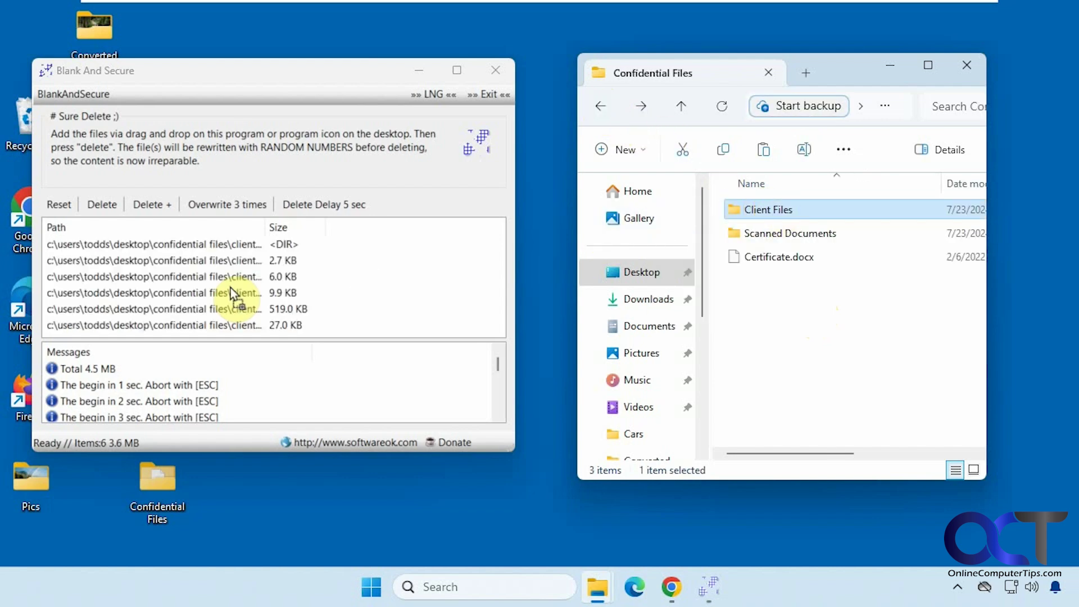
Set Delete Delay to 0 sec and Overwrite to 35 times, then delete the folder.
{"action": "left_click", "coordinate": [341, 205]}
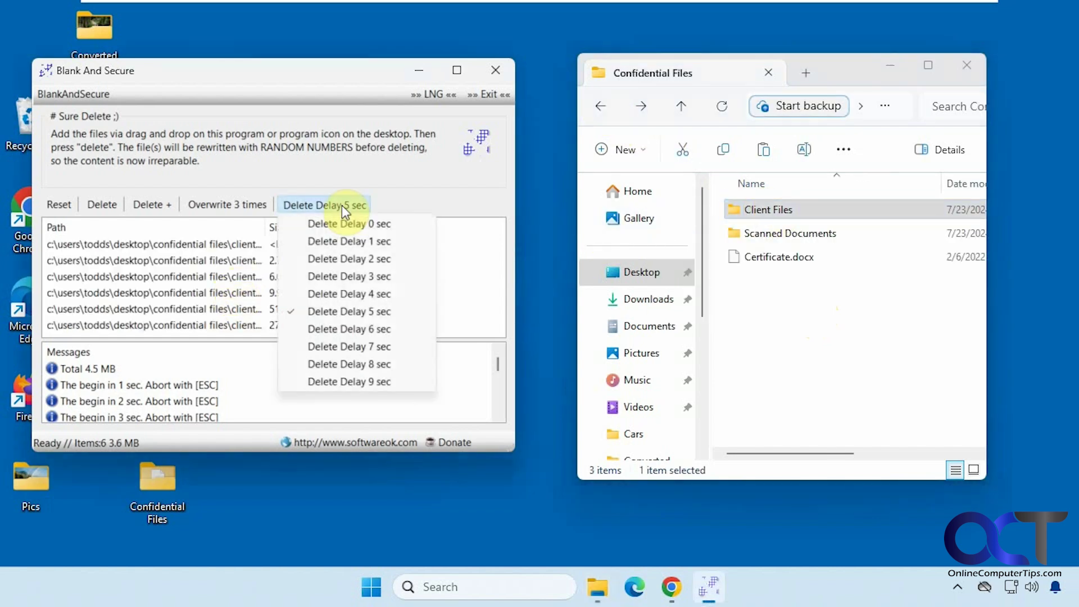
{"action": "left_click", "coordinate": [345, 222]}
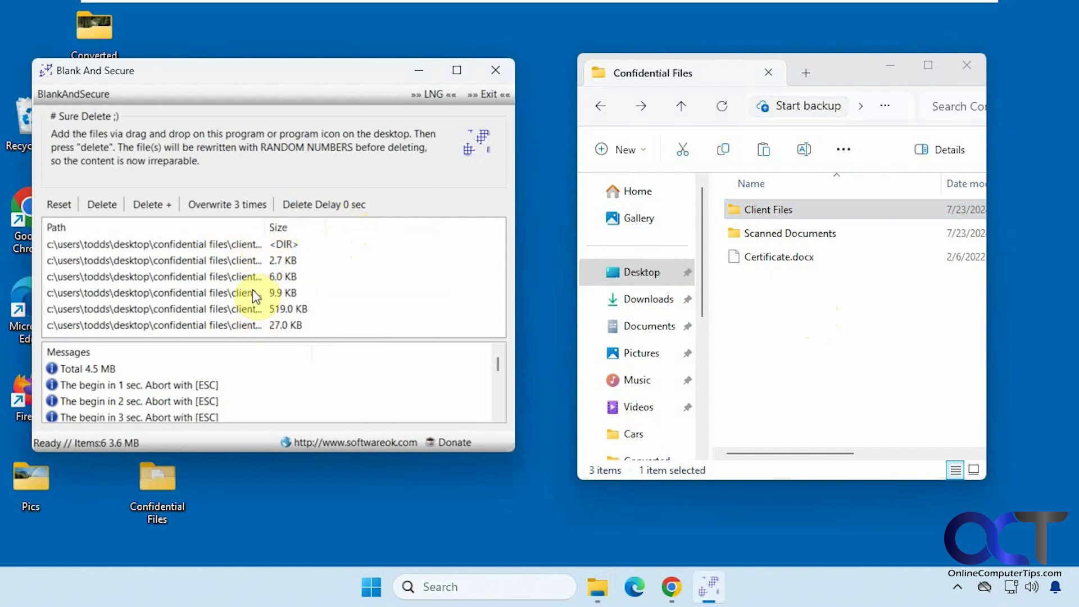
{"action": "left_click", "coordinate": [242, 209]}
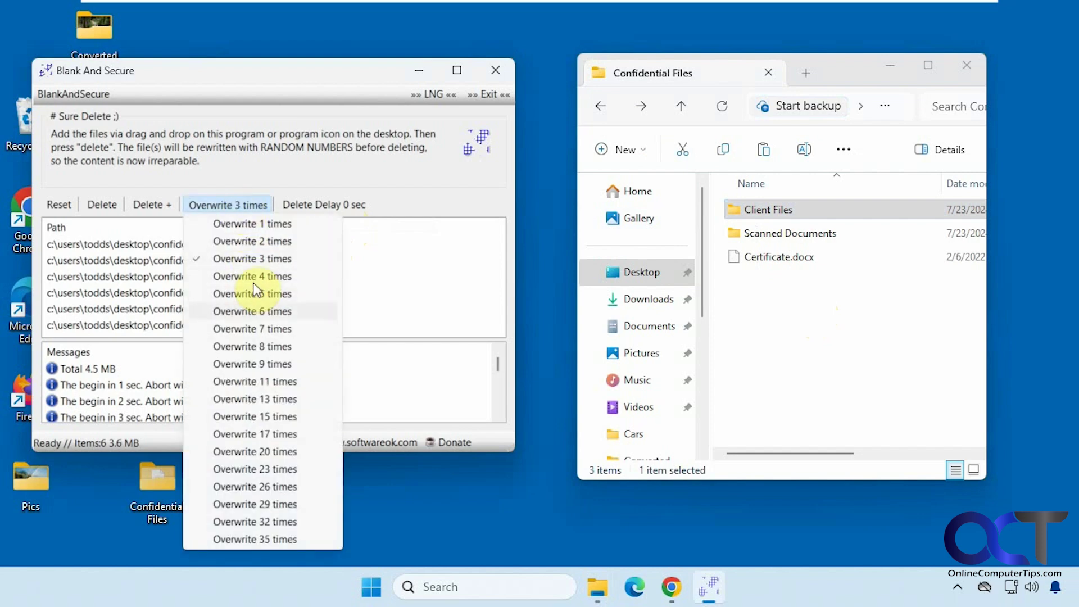
{"action": "left_click", "coordinate": [284, 541]}
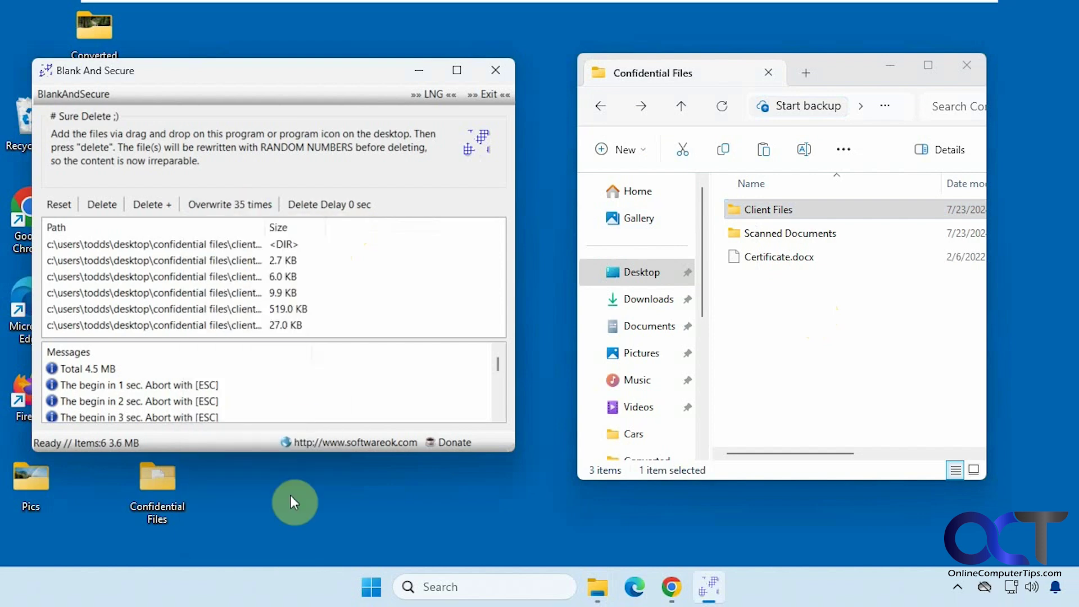
{"action": "left_click", "coordinate": [99, 205]}
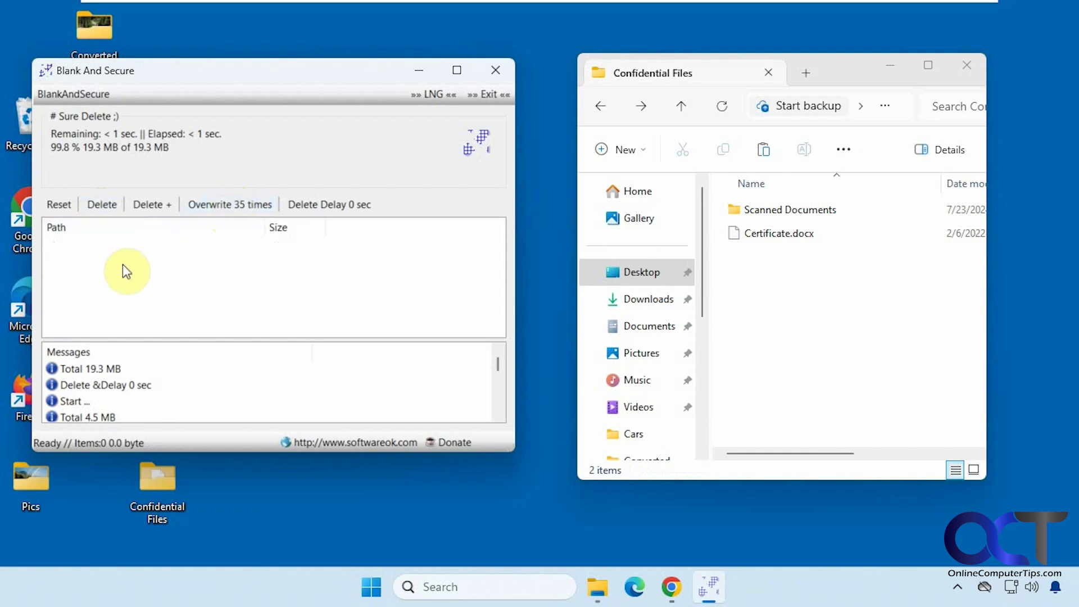
Check the general options, then send Certificate.docx to BlankAndSecure via Send to.
{"action": "left_click", "coordinate": [74, 95]}
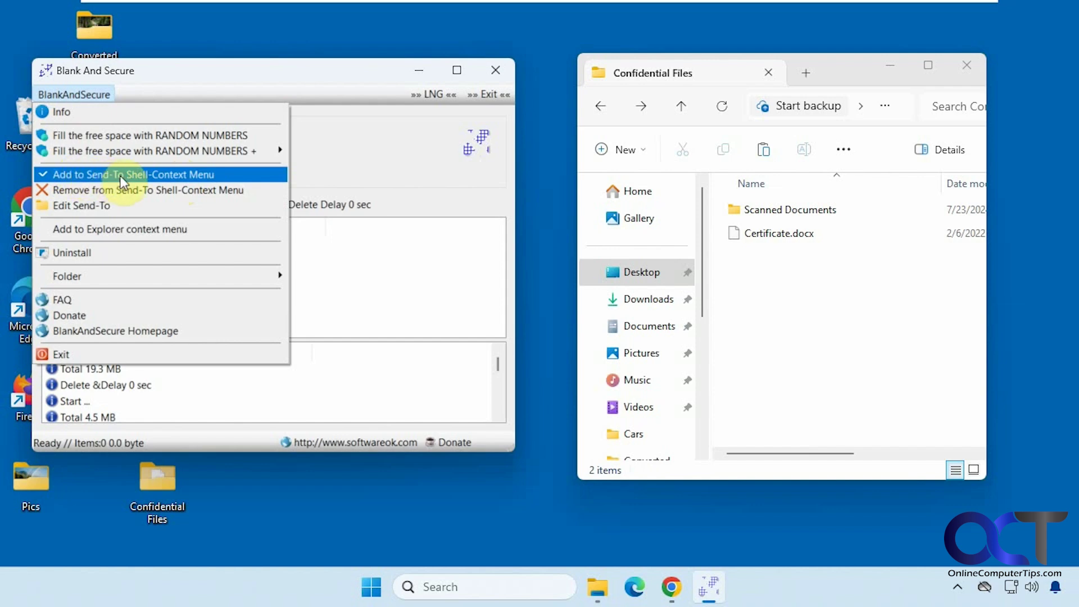
{"action": "left_click", "coordinate": [768, 278]}
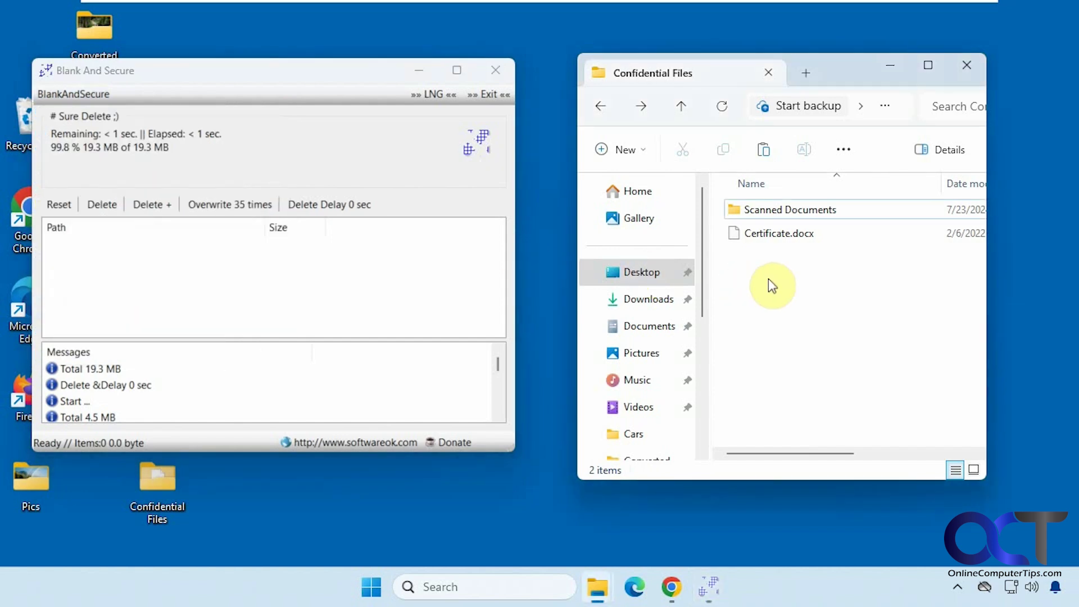
{"action": "right_click", "coordinate": [763, 241]}
{"action": "left_click", "coordinate": [803, 403]}
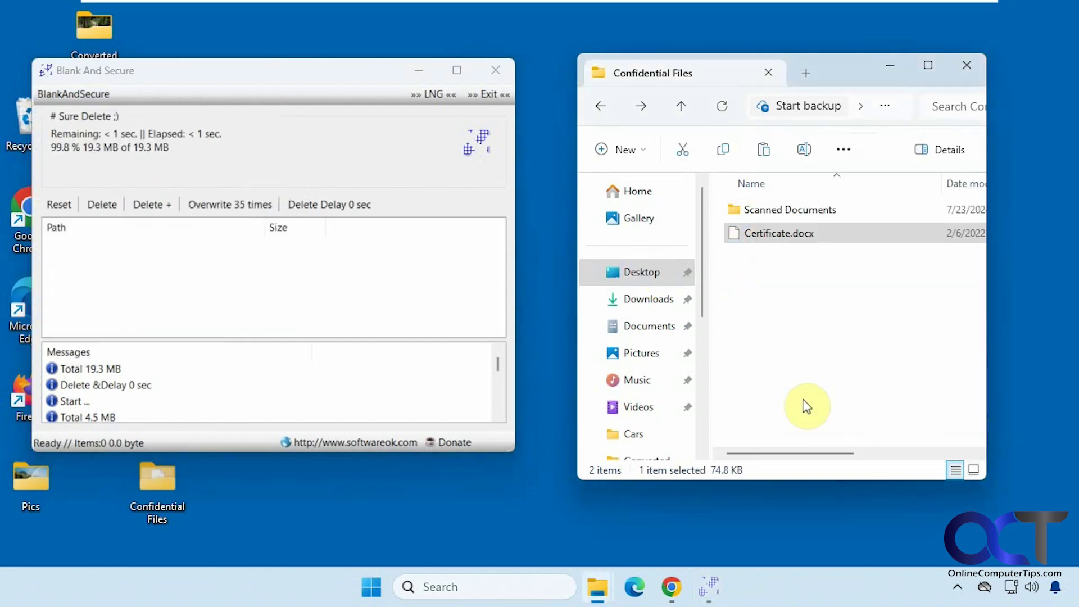
{"action": "mouse_move", "coordinate": [807, 410]}
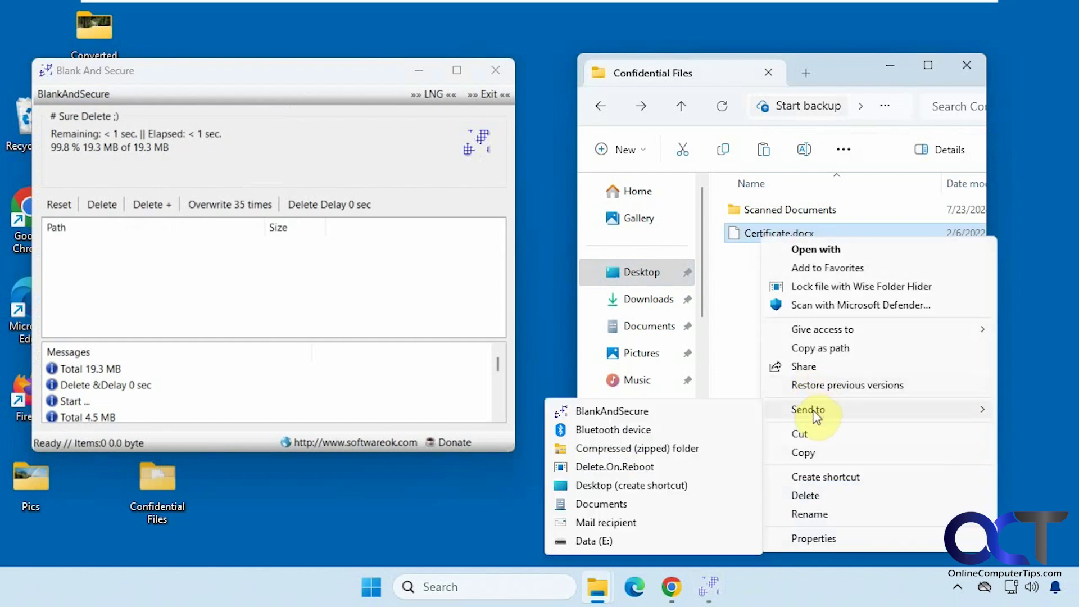
{"action": "left_click", "coordinate": [626, 413]}
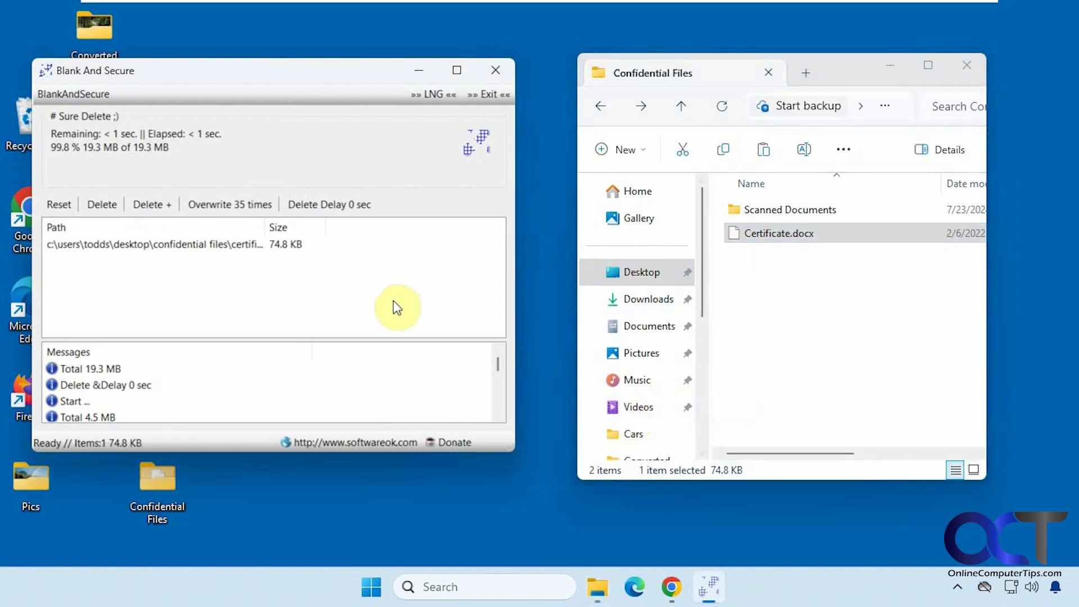
Repeat the Send to BlankAndSecure for Certificate.docx and move the window up-left.
{"action": "left_click", "coordinate": [495, 70]}
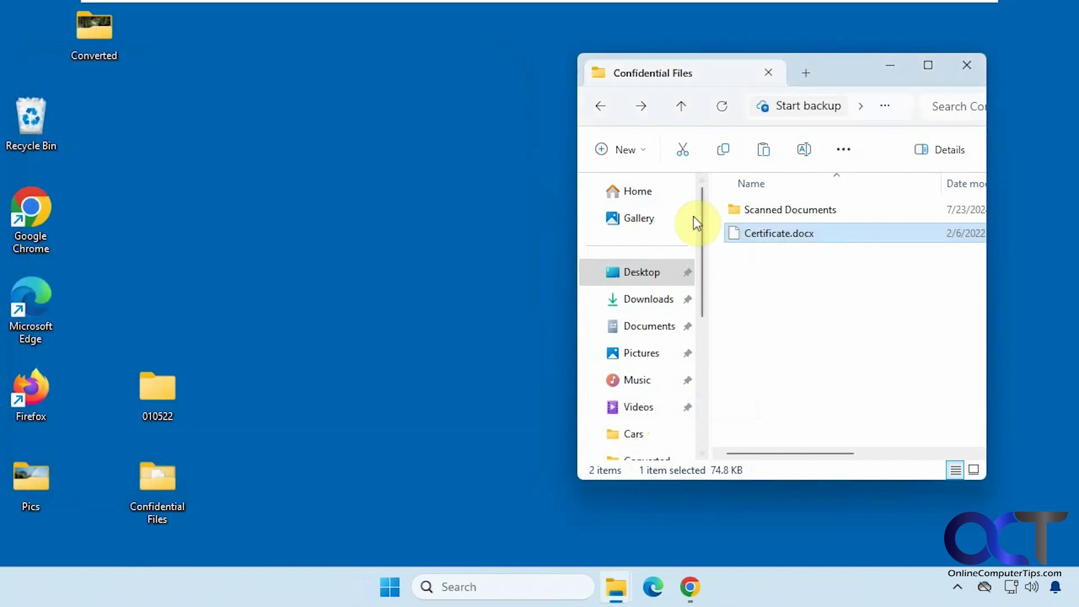
{"action": "right_click", "coordinate": [752, 240]}
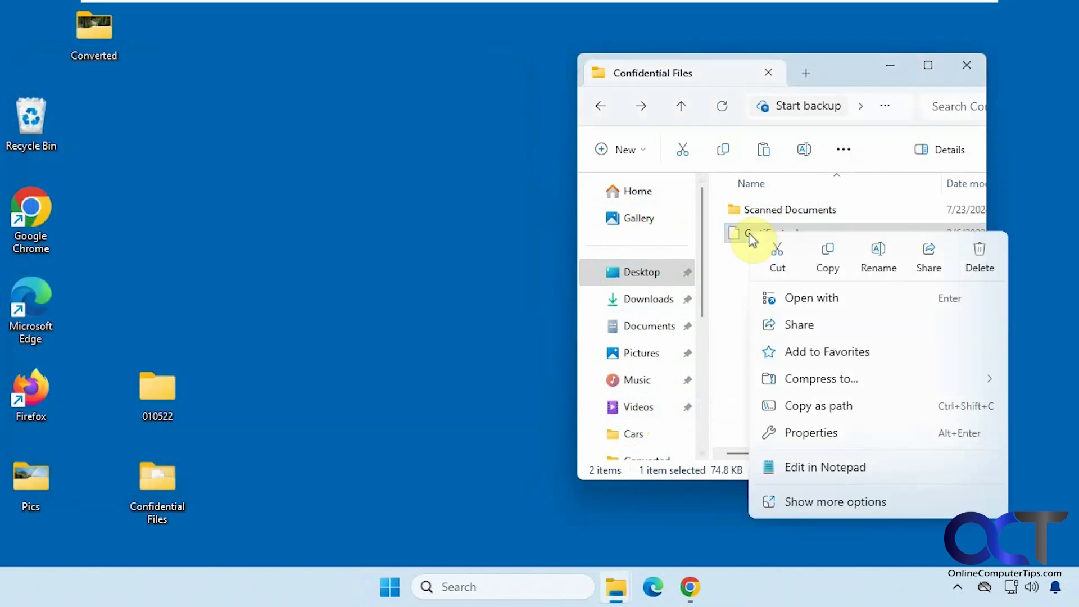
{"action": "left_click", "coordinate": [801, 501]}
{"action": "mouse_move", "coordinate": [796, 407]}
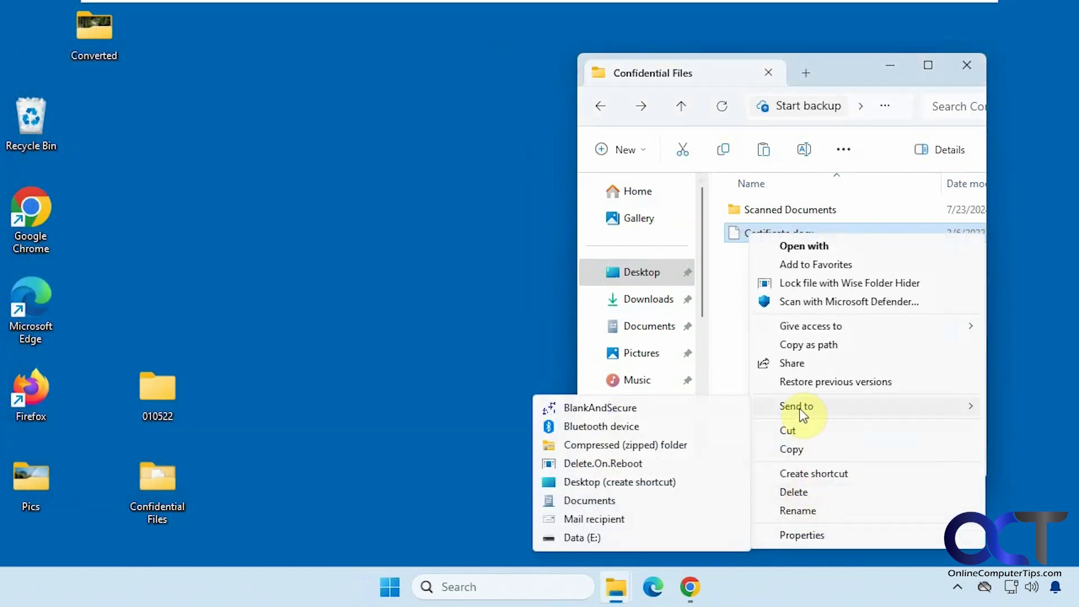
{"action": "left_click", "coordinate": [629, 408]}
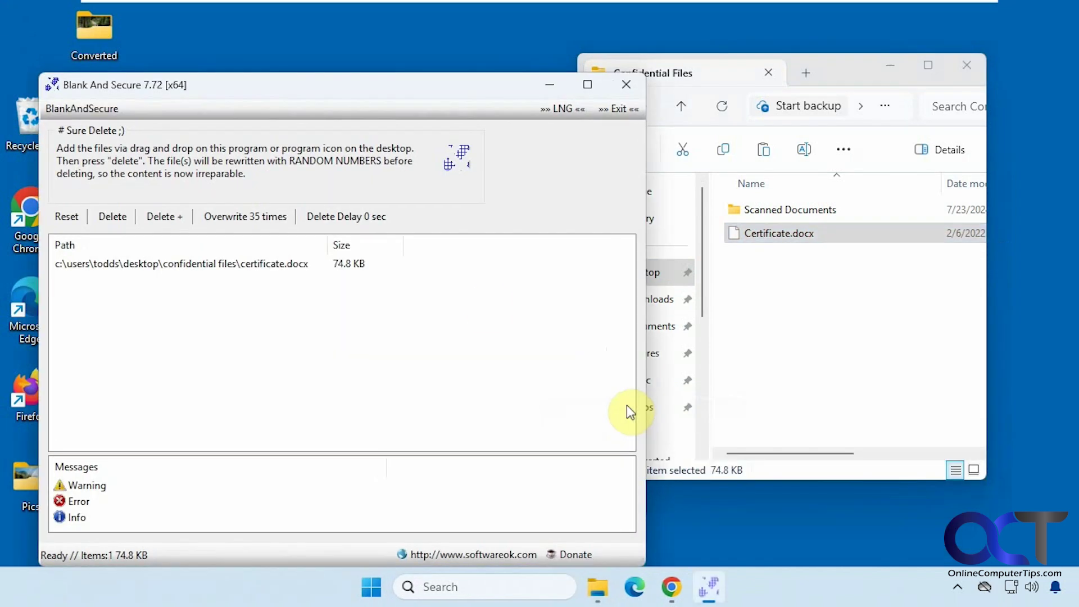
{"action": "left_click_drag", "start_coordinate": [436, 85], "coordinate": [417, 49]}
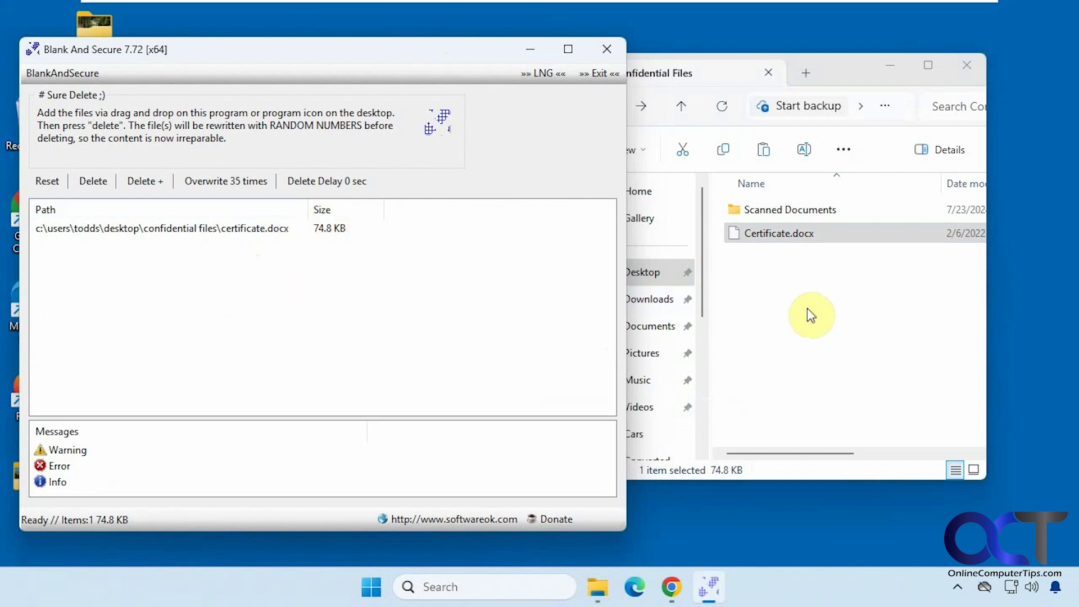
Securely delete the listed certificate.docx.
{"action": "left_click", "coordinate": [251, 228]}
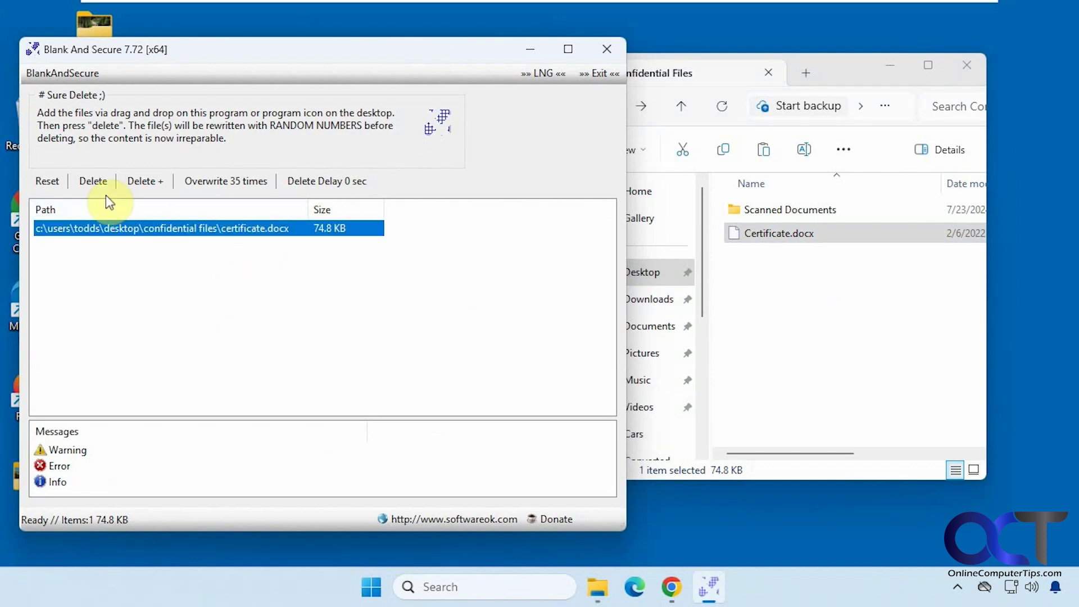
{"action": "left_click", "coordinate": [48, 180]}
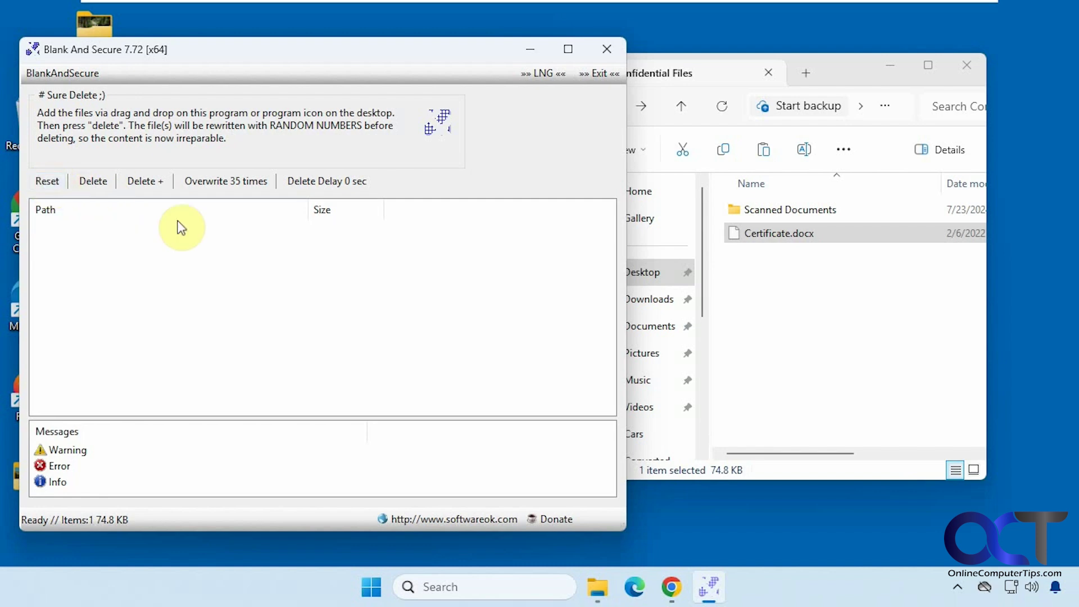
{"action": "left_click", "coordinate": [41, 74]}
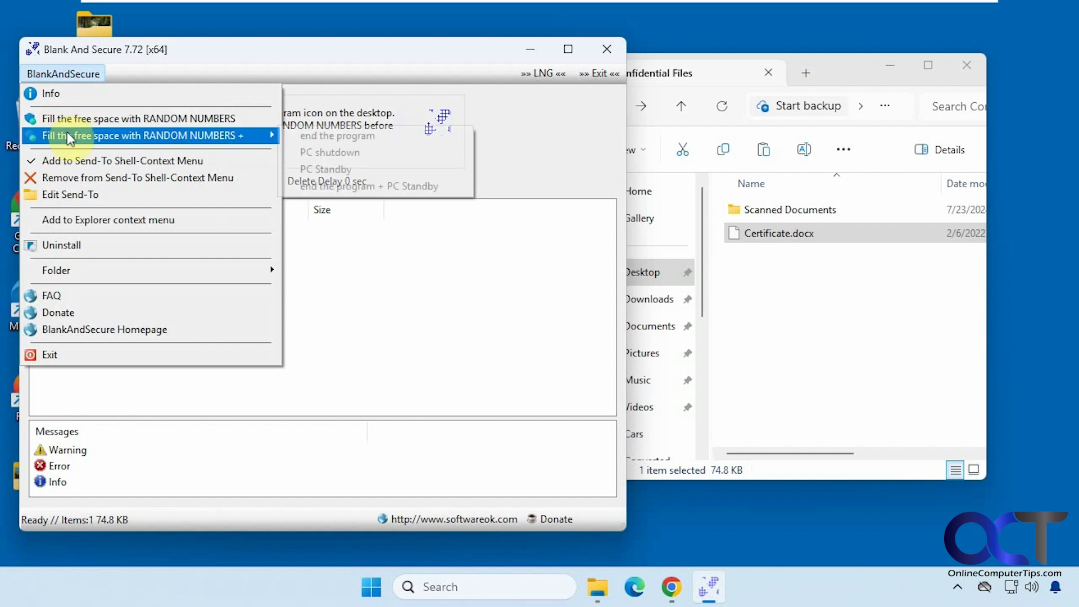
{"action": "mouse_move", "coordinate": [144, 135]}
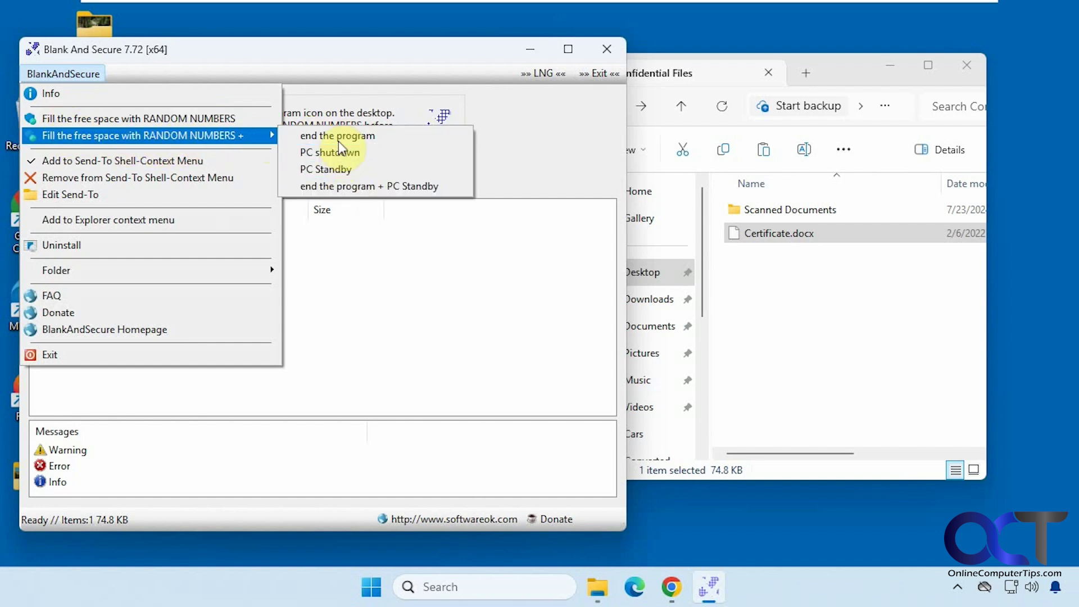
{"action": "key", "text": "Escape"}
{"action": "key", "text": "Escape"}
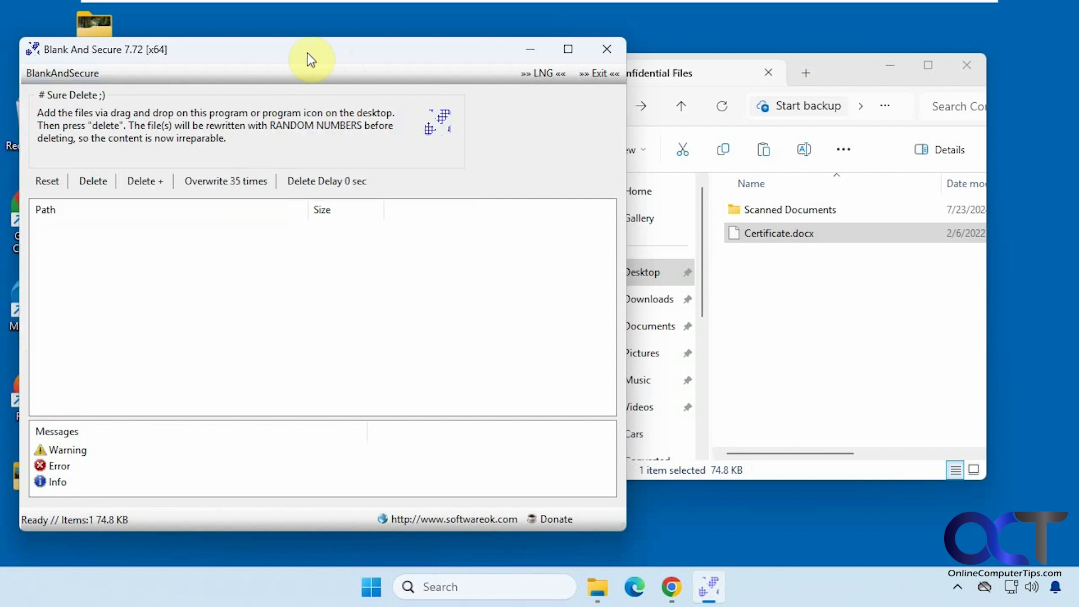
Start filling the free space on Data (E:) with random numbers.
{"action": "left_click", "coordinate": [57, 76]}
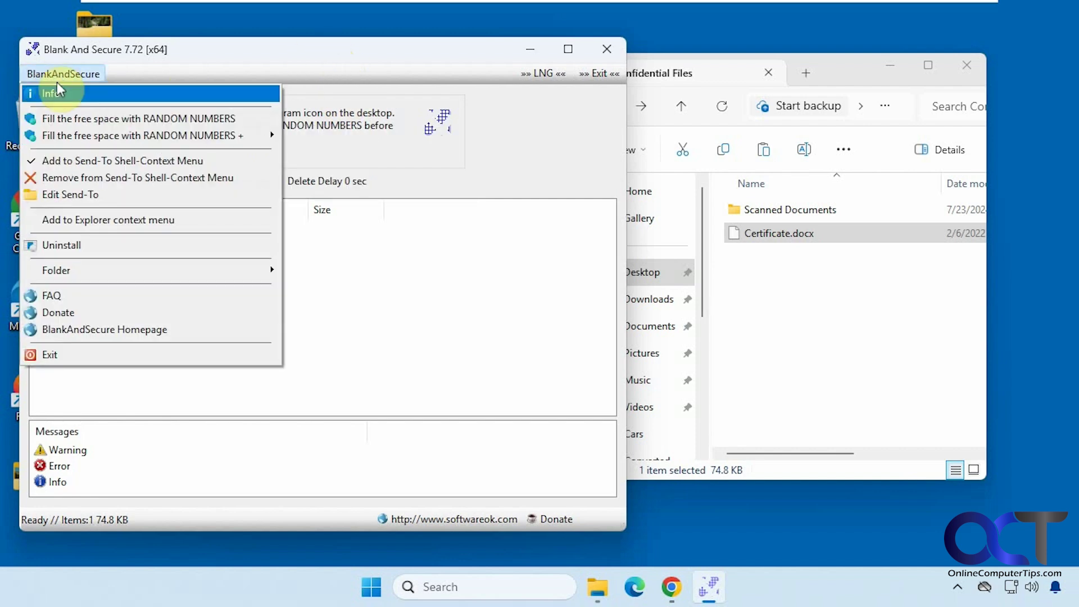
{"action": "left_click", "coordinate": [69, 121]}
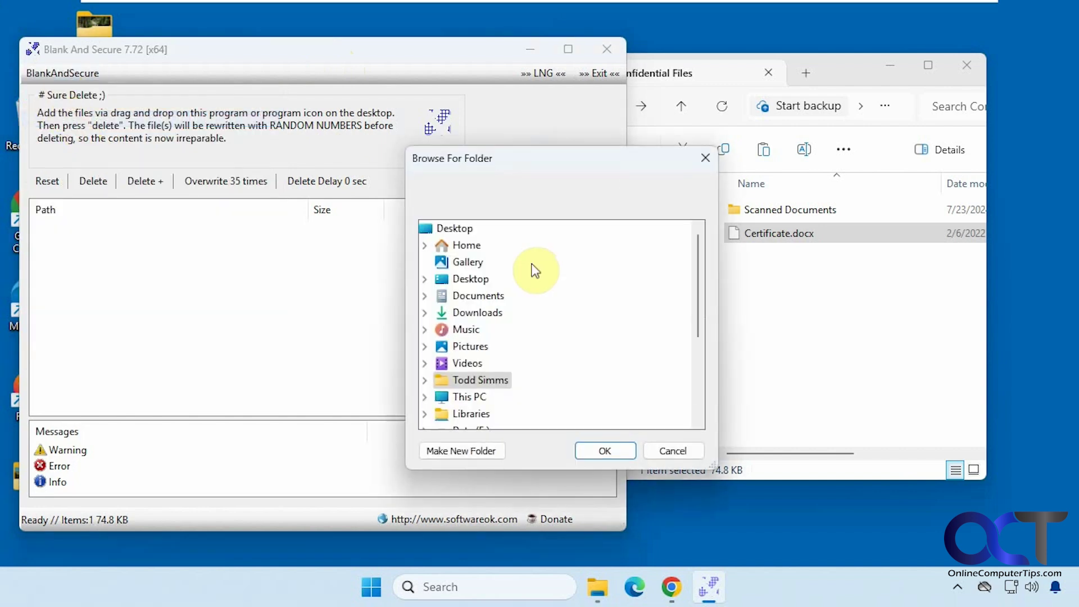
{"action": "left_click_drag", "start_coordinate": [696, 332], "coordinate": [697, 375]}
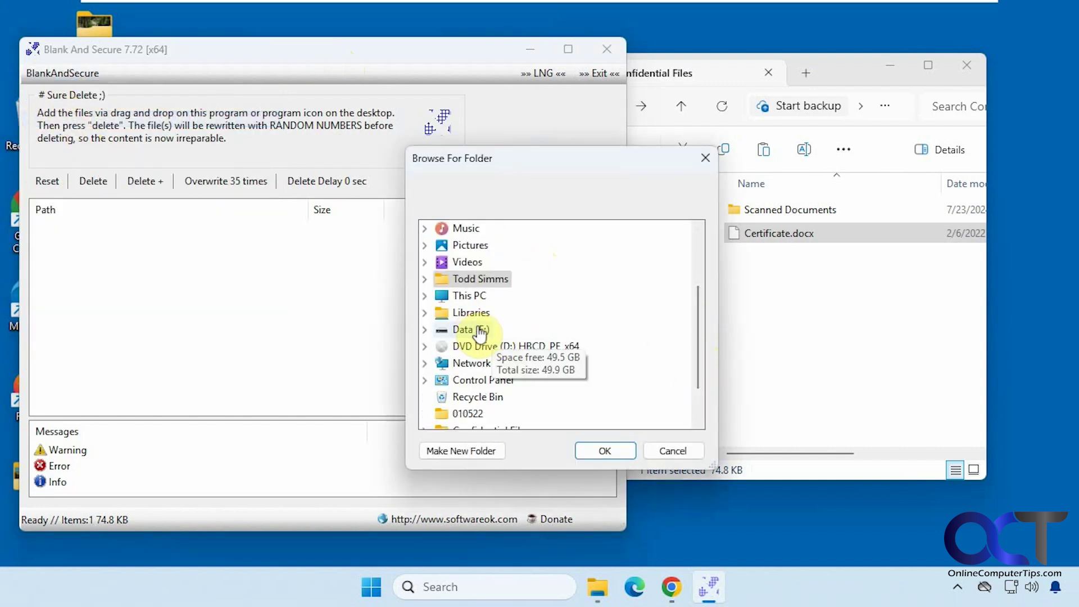
{"action": "double_click", "coordinate": [477, 331]}
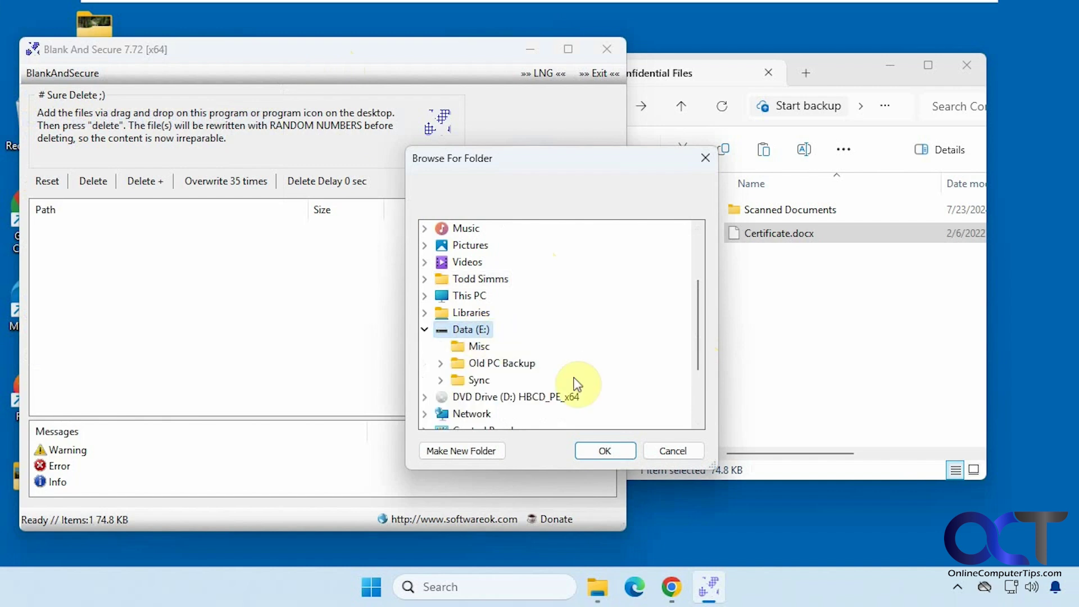
{"action": "left_click", "coordinate": [603, 450]}
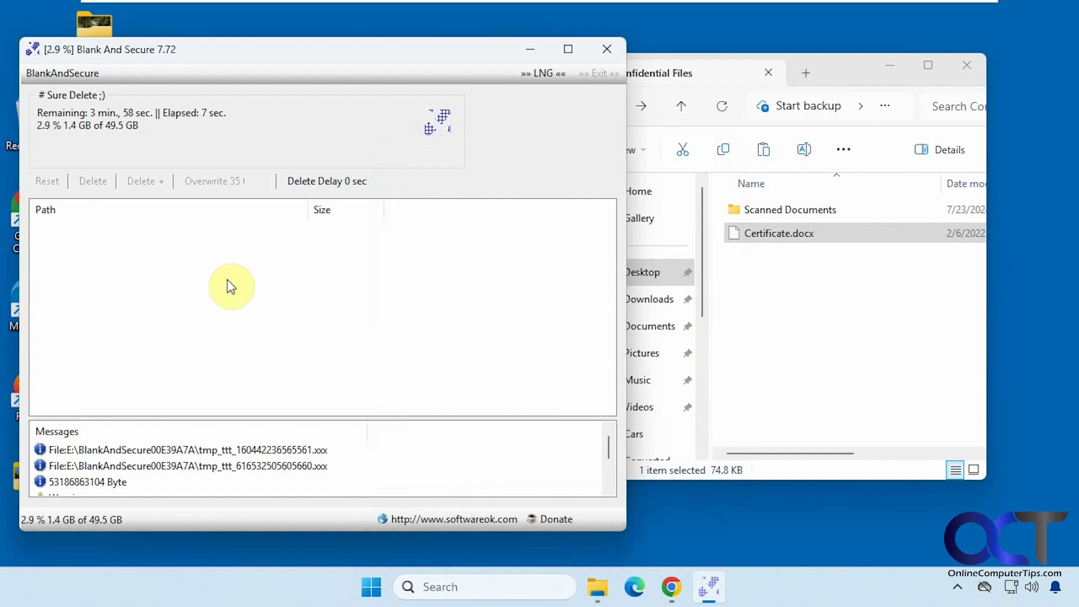
Open Data (E:) in a new Explorer tab, view its Properties, then cancel.
{"action": "left_click", "coordinate": [806, 75]}
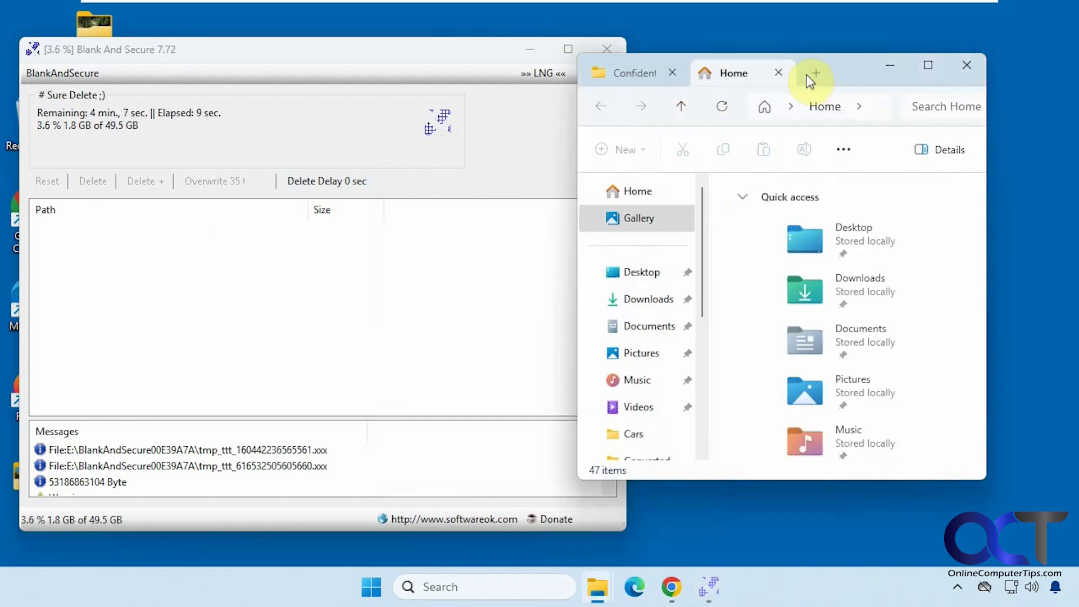
{"action": "left_click_drag", "start_coordinate": [706, 295], "coordinate": [705, 335]}
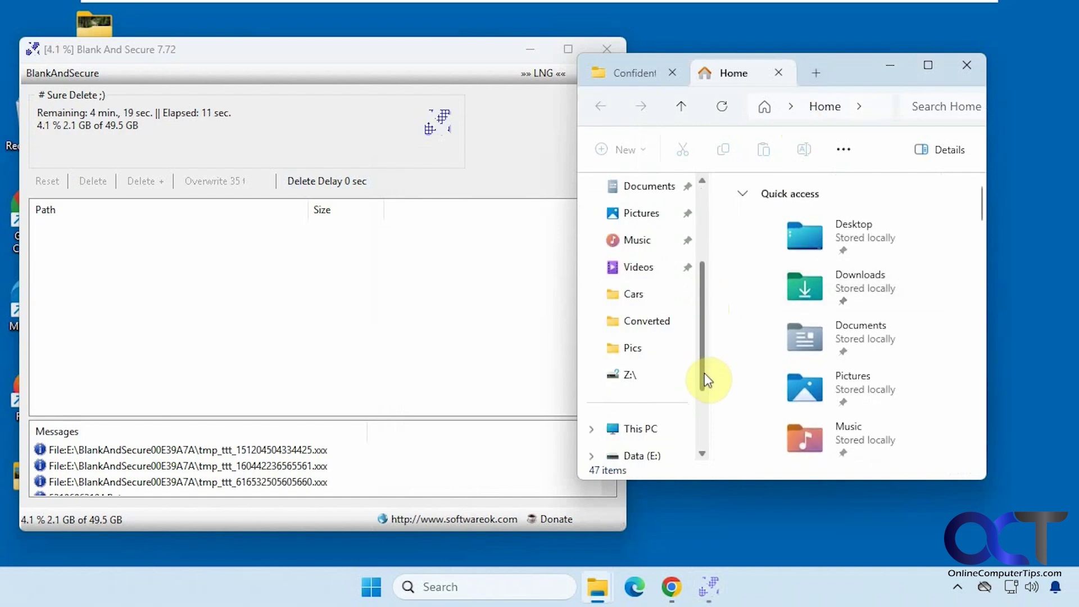
{"action": "scroll", "coordinate": [704, 378], "scroll_direction": "down", "scroll_amount": 1}
{"action": "left_click", "coordinate": [643, 429]}
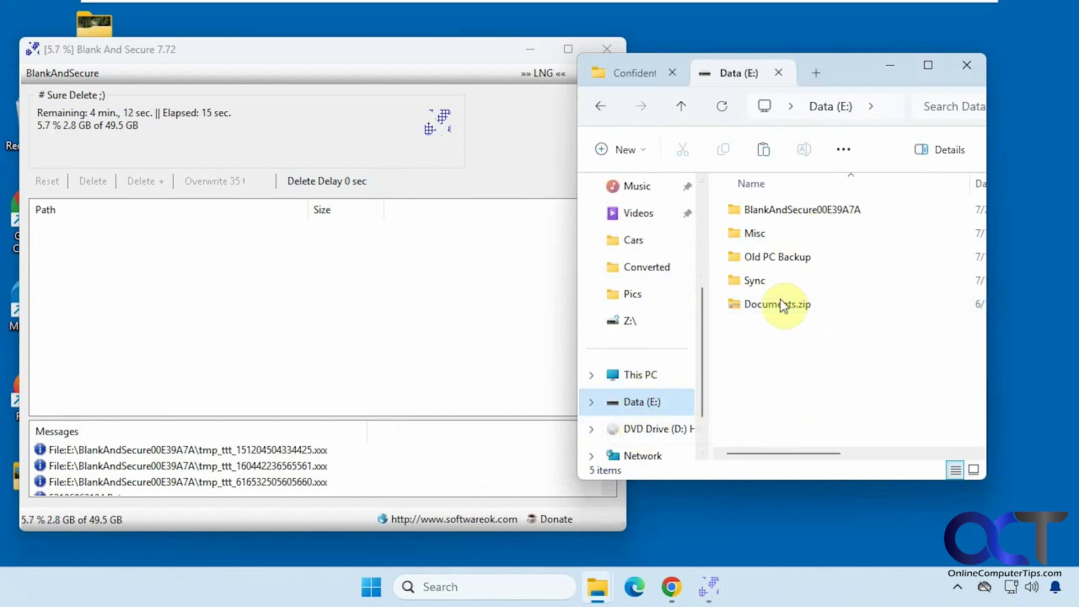
{"action": "right_click", "coordinate": [646, 407]}
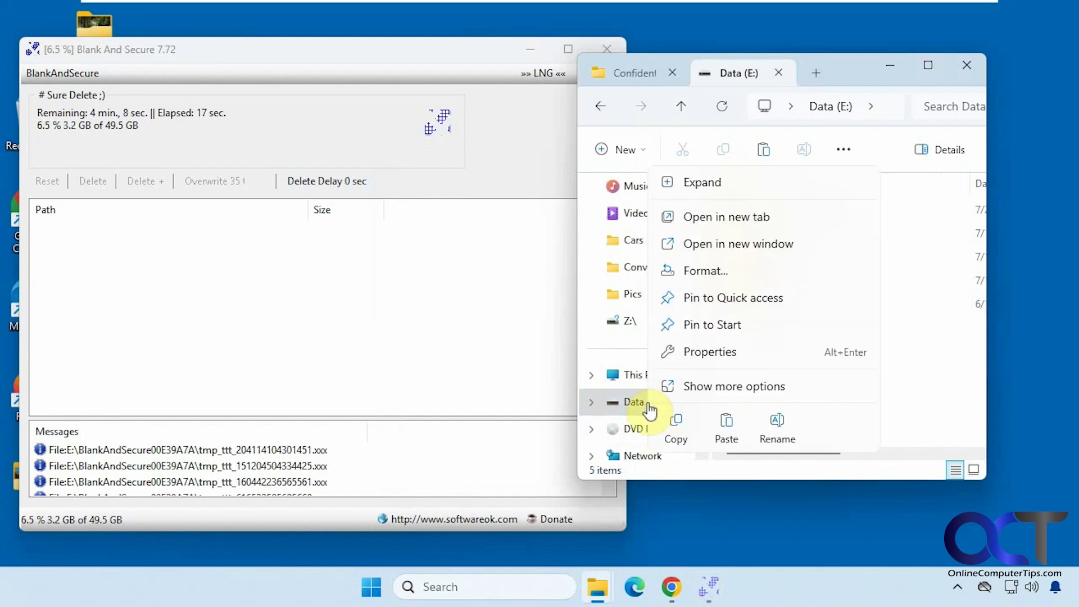
{"action": "left_click", "coordinate": [709, 353]}
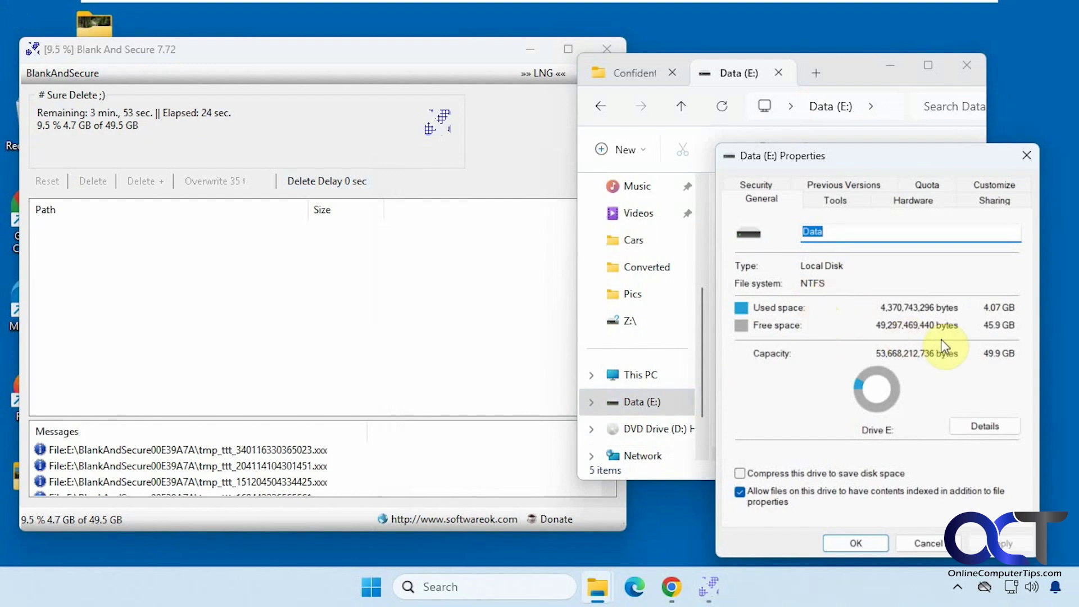
{"action": "left_click", "coordinate": [923, 540]}
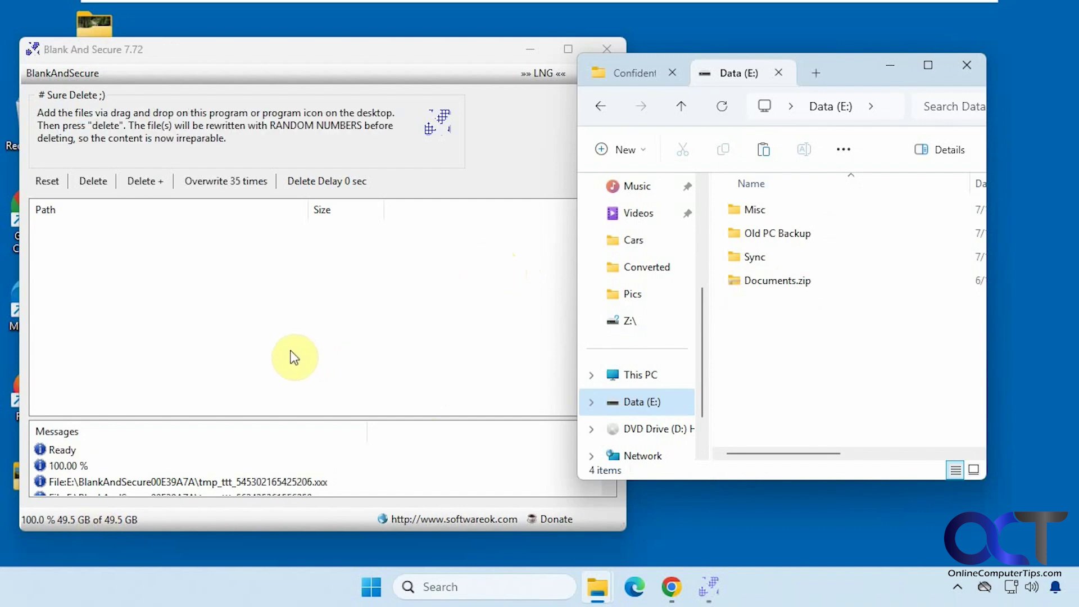
Bring Blank And Secure forward and scroll the Messages log down to its byte total.
{"action": "left_click", "coordinate": [474, 54]}
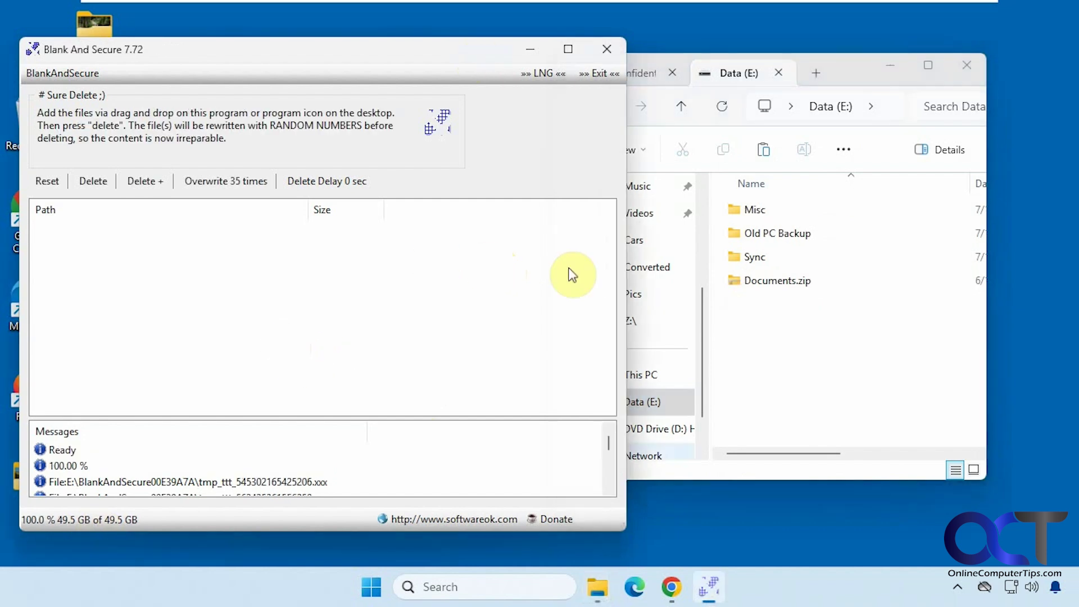
{"action": "left_click", "coordinate": [609, 491]}
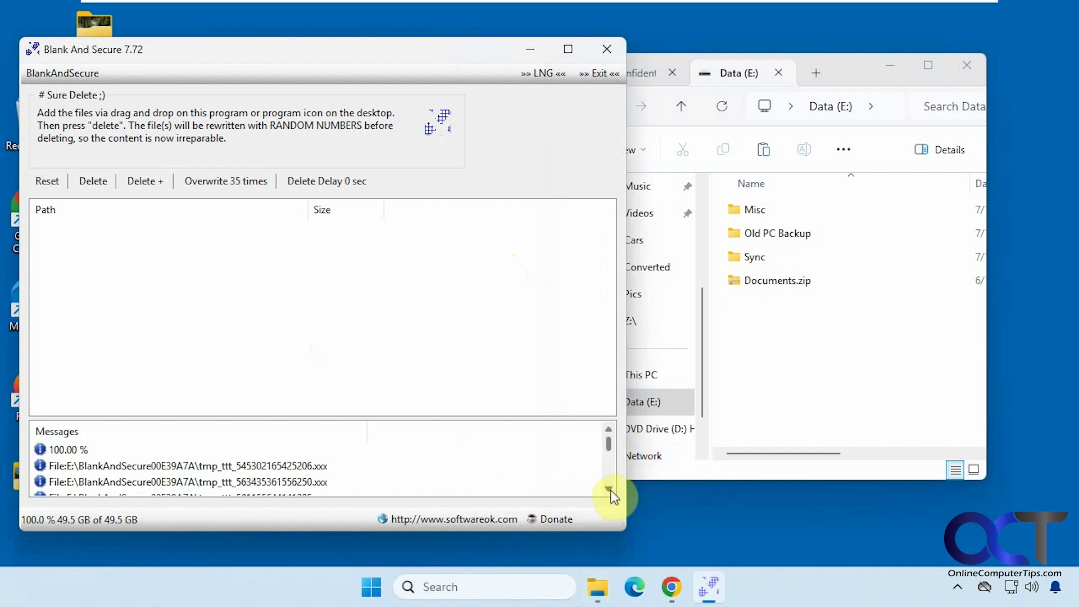
{"action": "left_click", "coordinate": [609, 491]}
{"action": "left_click", "coordinate": [608, 491]}
{"action": "left_click", "coordinate": [608, 491]}
{"action": "left_click", "coordinate": [608, 491]}
{"action": "left_click", "coordinate": [608, 491]}
{"action": "left_click", "coordinate": [609, 491]}
{"action": "left_click", "coordinate": [608, 492]}
{"action": "left_click", "coordinate": [609, 491]}
{"action": "left_click", "coordinate": [609, 491]}
{"action": "left_click", "coordinate": [609, 491]}
{"action": "left_click", "coordinate": [609, 490]}
{"action": "left_click_drag", "start_coordinate": [613, 471], "coordinate": [613, 428]}
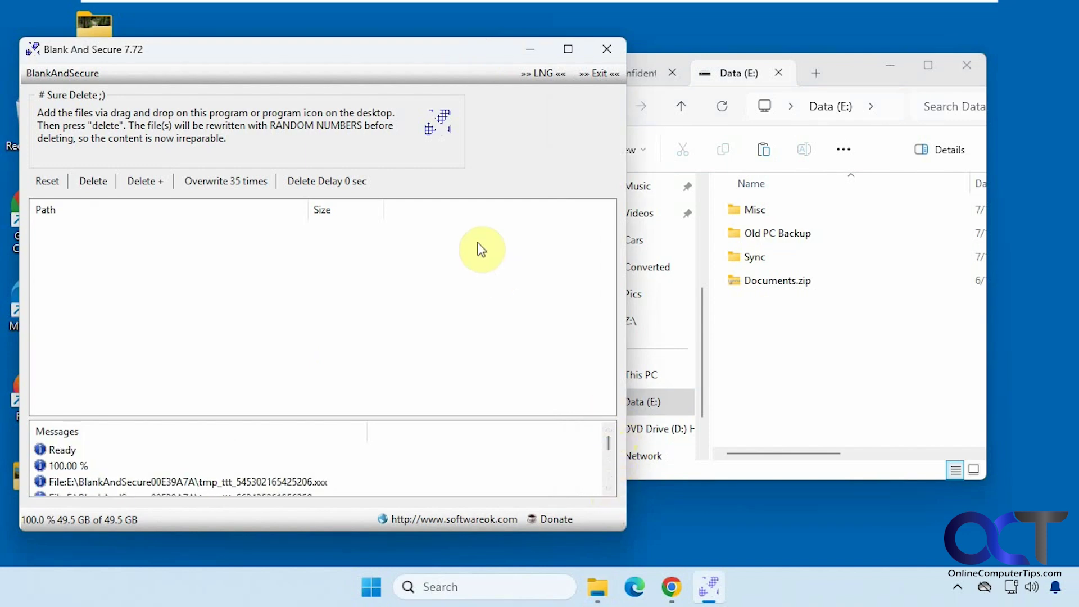